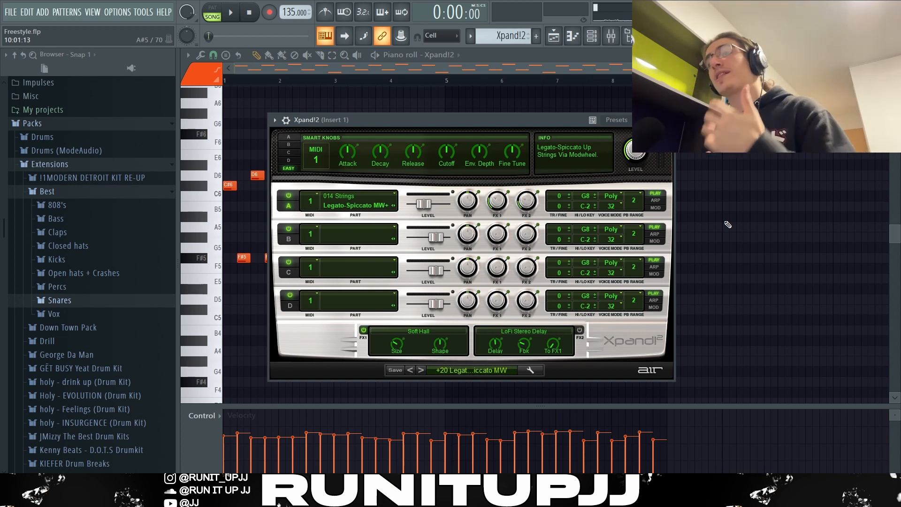
Step: Examine the Xpand!2 Legato-Spiccato strings preset and the first two bars of its melody in the piano roll
click(471, 370)
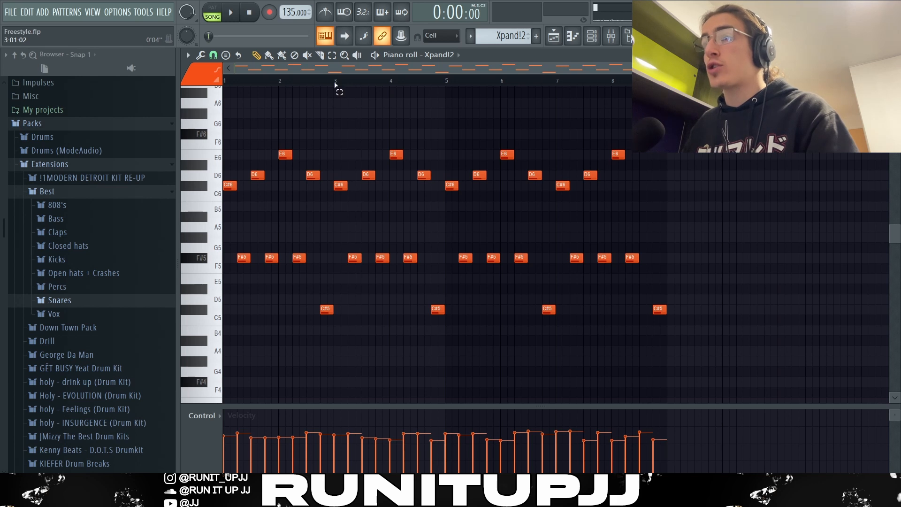
drag(336, 84, 67, 114)
ctrl+click(440, 124)
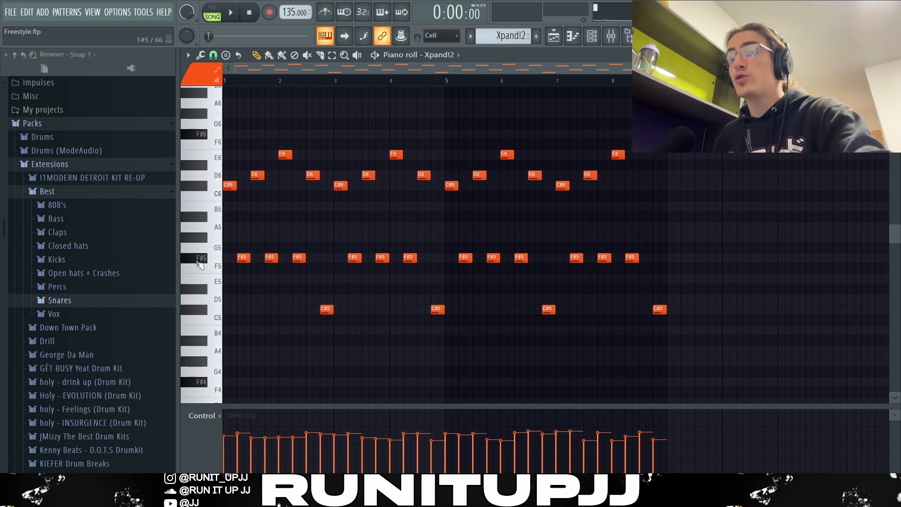
drag(227, 254, 322, 261)
ctrl+click(280, 219)
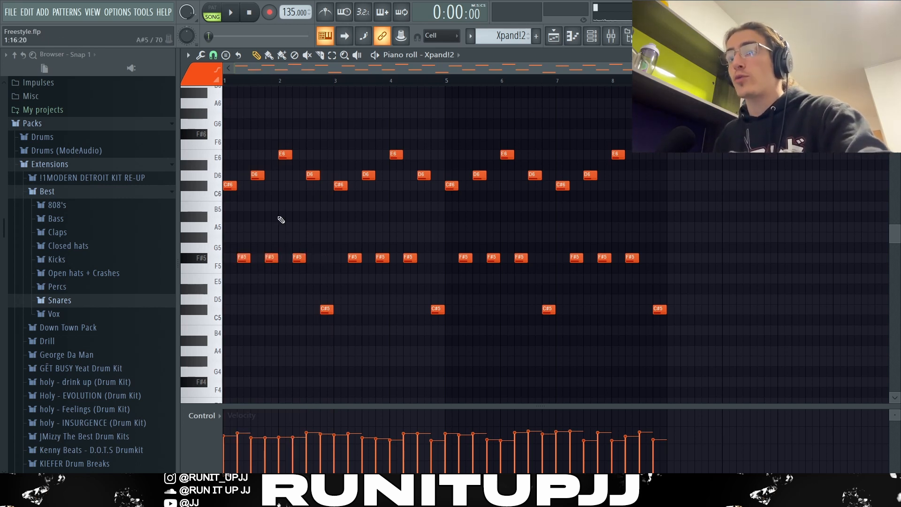
Step: Select the first four upper melody notes (C#6, D6, E6, D6), and separately the first three F#5 notes
ctrl+shift+click(229, 184)
ctrl+shift+click(257, 175)
ctrl+shift+click(285, 155)
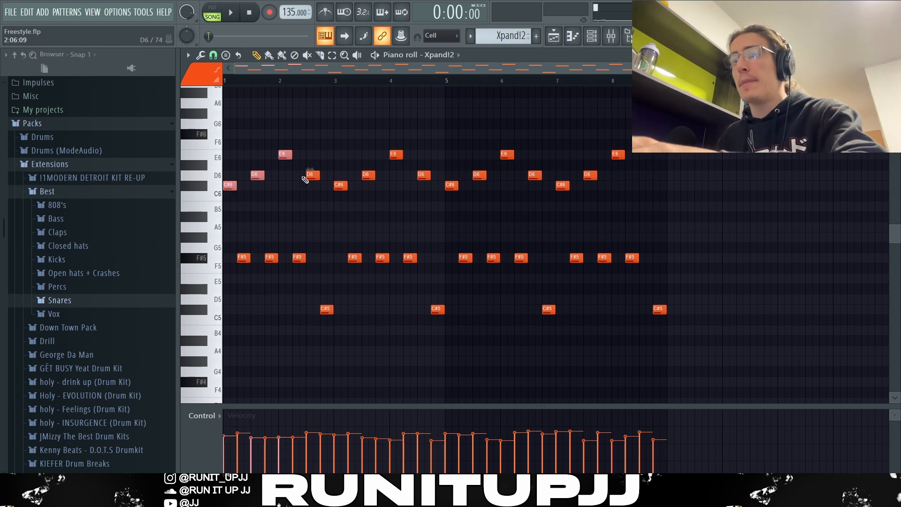
ctrl+shift+click(311, 175)
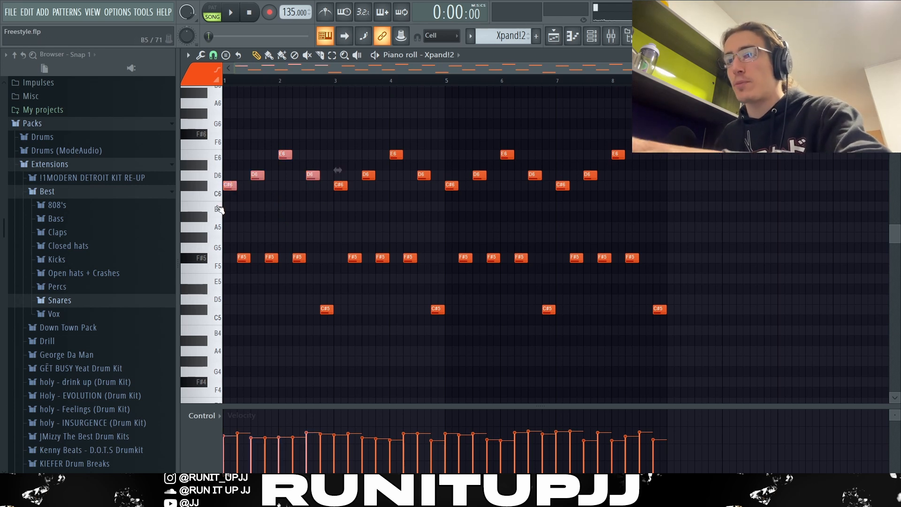
ctrl+click(245, 257)
ctrl+shift+click(273, 259)
ctrl+shift+click(300, 258)
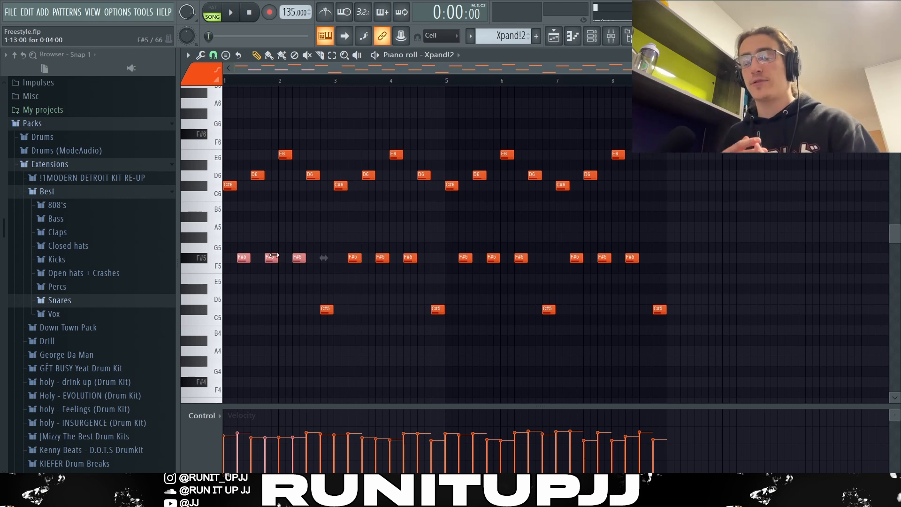
Step: Try raising the first low C#5 note of the Xpand!2 melody to F#5
ctrl+click(325, 308)
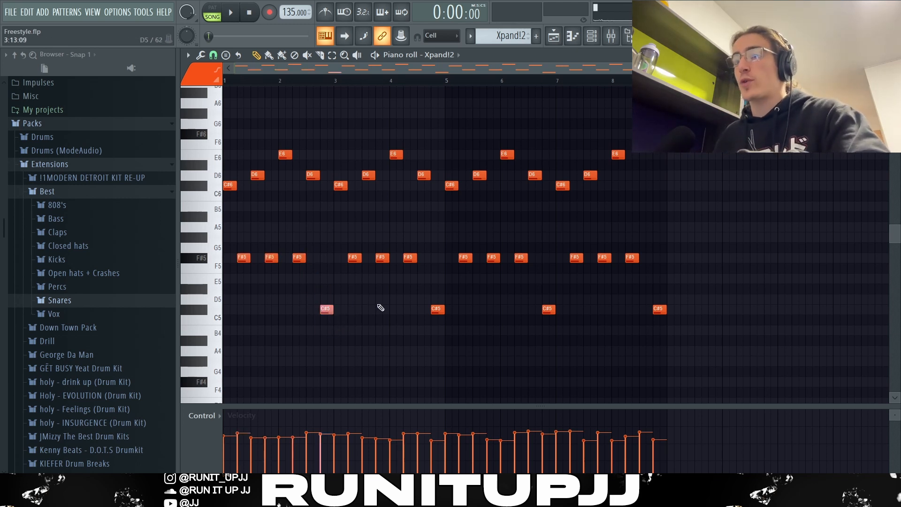
drag(331, 308, 332, 299)
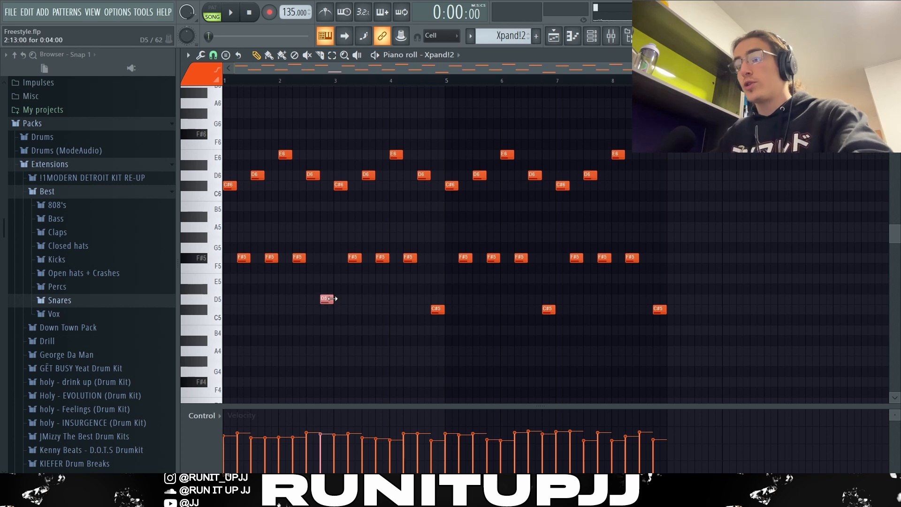
key(shift+Up)
key(shift+Up)
key(shift+Up)
key(shift+Up)
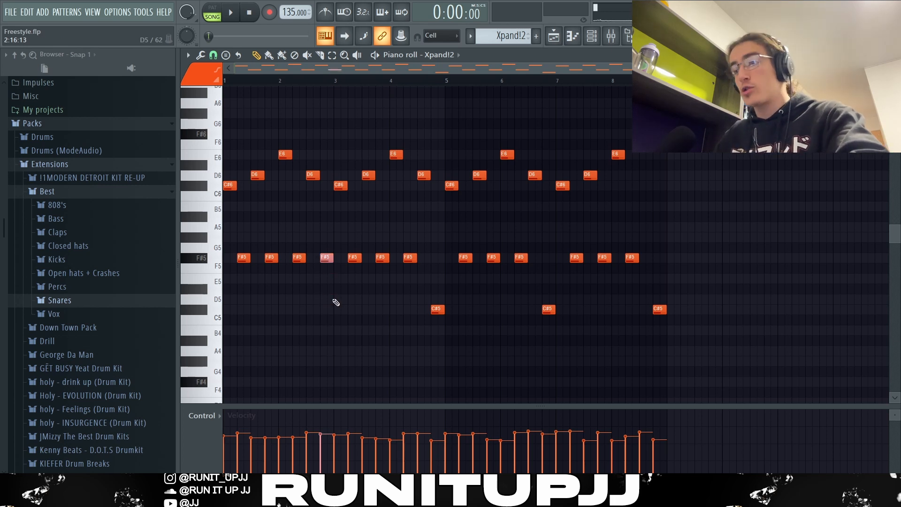
Step: Undo the pitch changes made to the low note at the end of bar 2
key(ctrl+z)
key(ctrl+z)
key(ctrl+z)
key(ctrl+z)
key(ctrl+z)
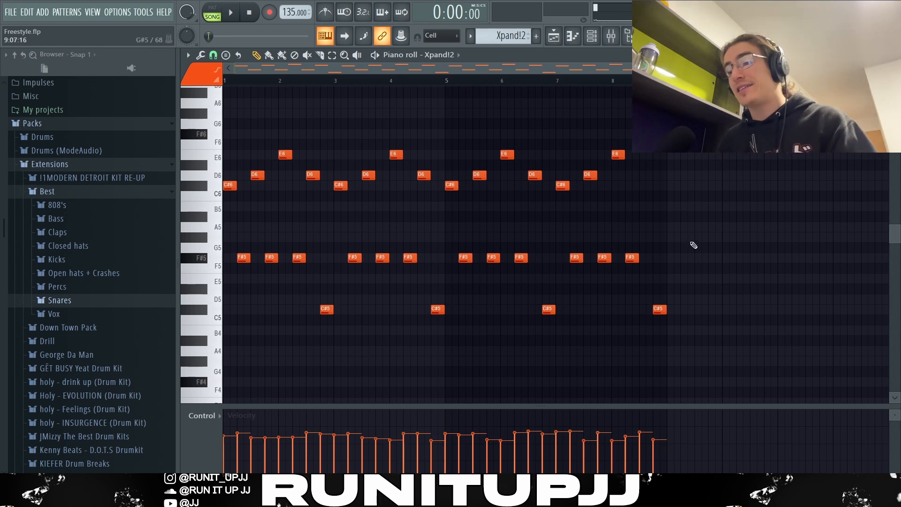
Step: Preview the velocity randomizer on the Xpand!2 melody without accepting it, and play the melody back
key(alt+r)
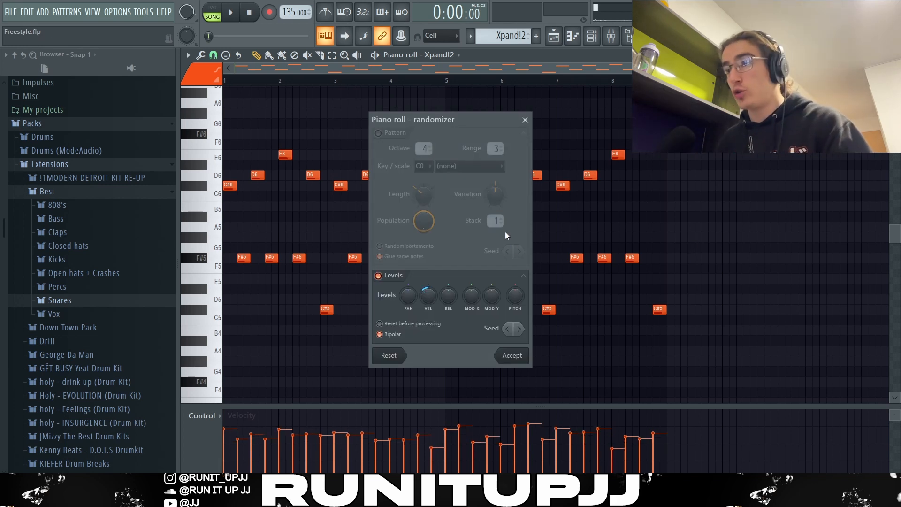
key(Escape)
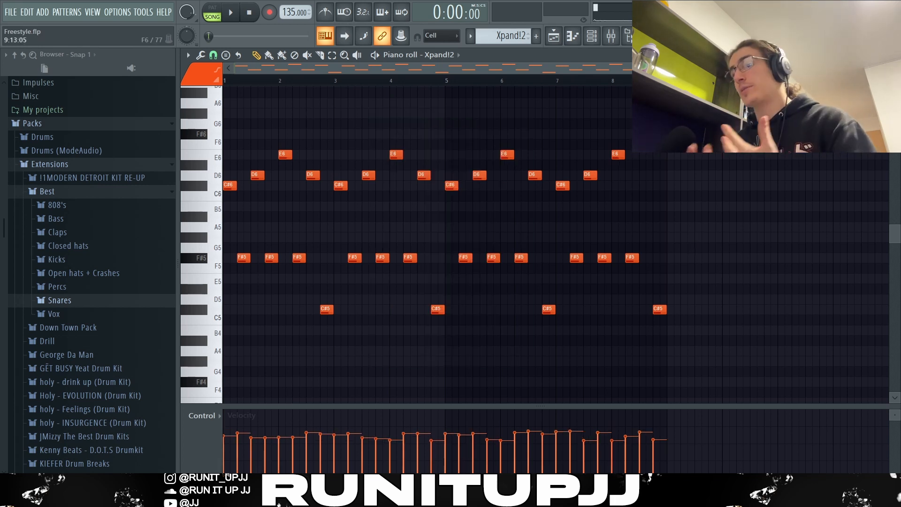
key(space)
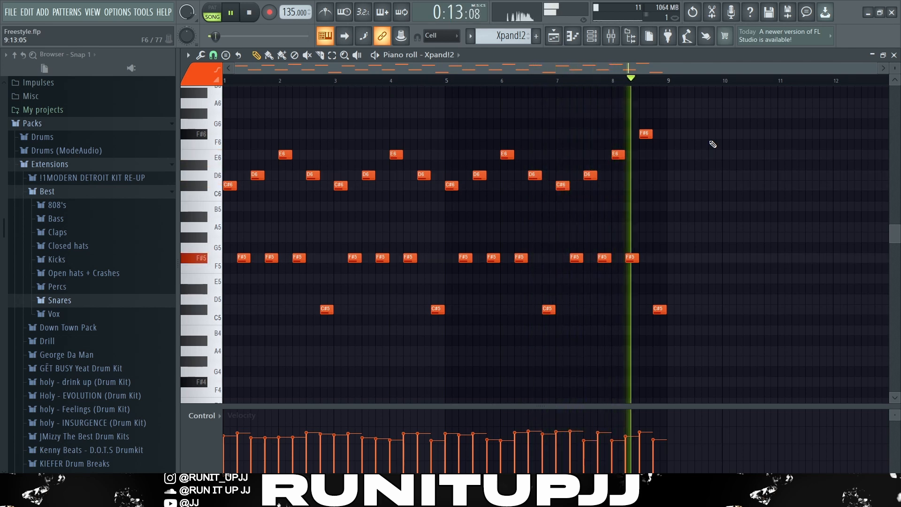
key(space)
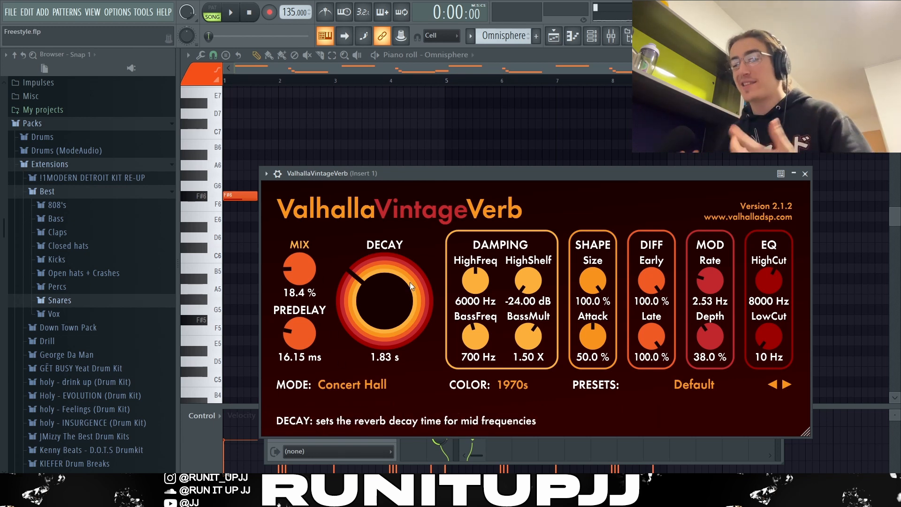
Step: Examine the first two bars of the Omnisphere melody, selecting the short E6 and D6 notes with the long C#6
key(F9)
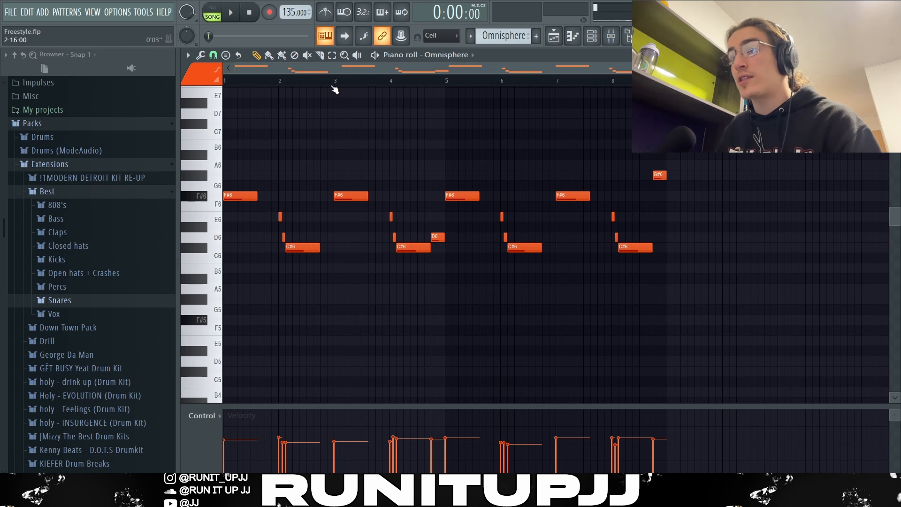
drag(334, 82, 252, 150)
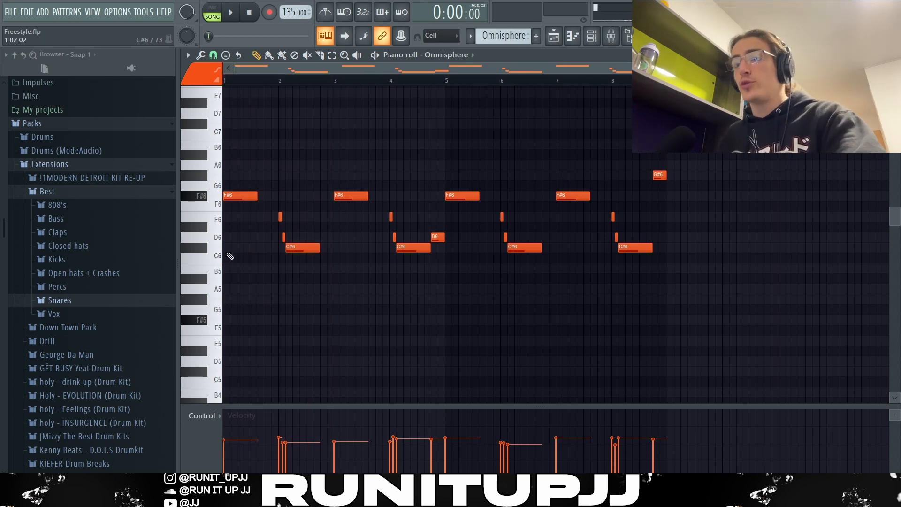
scroll(220, 269, up, 5)
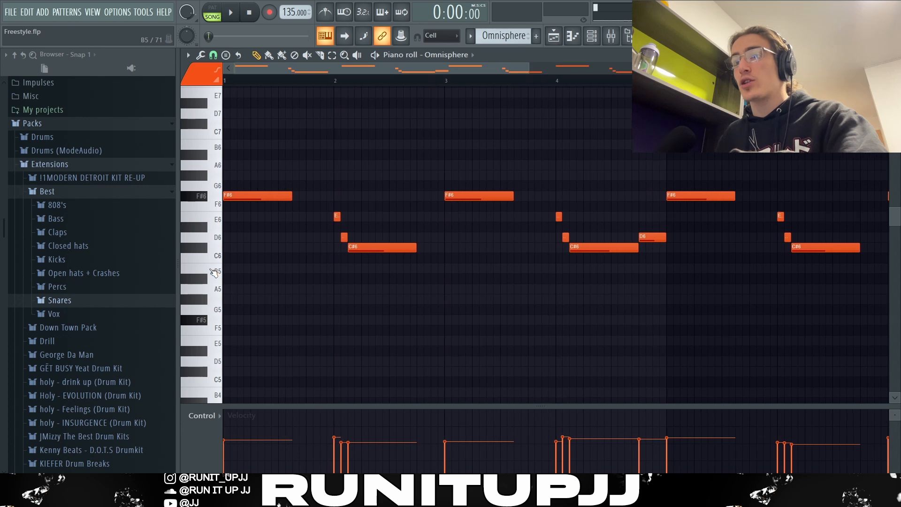
scroll(213, 272, up, 3)
drag(263, 172, 282, 253)
drag(388, 202, 409, 233)
drag(382, 192, 442, 263)
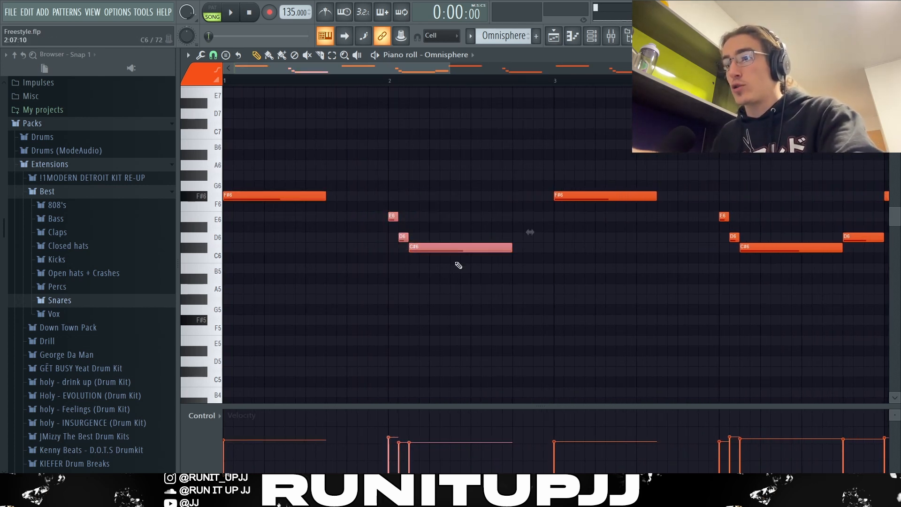
ctrl+click(457, 262)
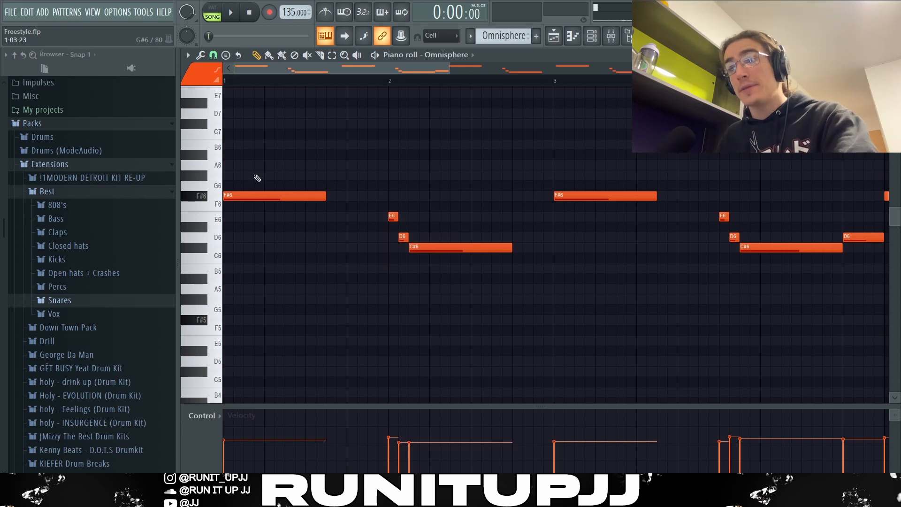
Step: Select the two long notes, F#6 in bar 1 and C#6 in bar 2, and clear the selection
ctrl+shift+click(264, 196)
ctrl+shift+click(483, 247)
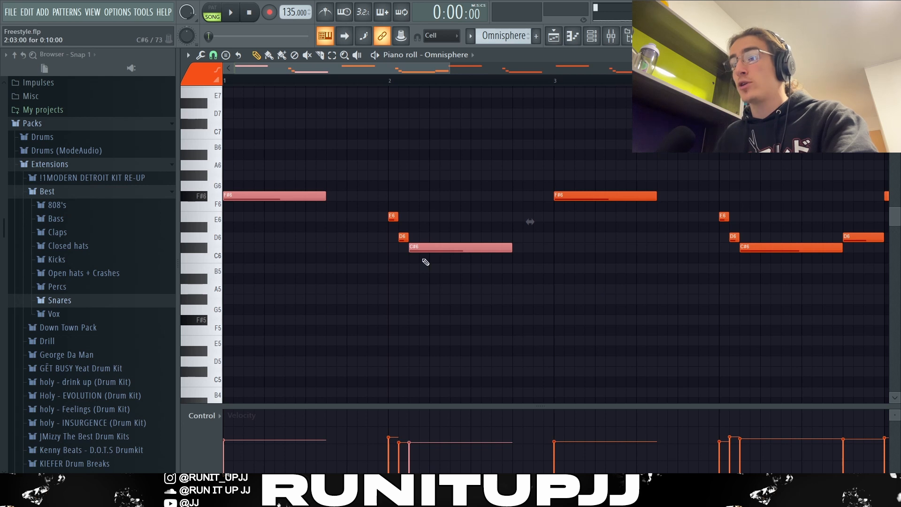
ctrl+click(443, 224)
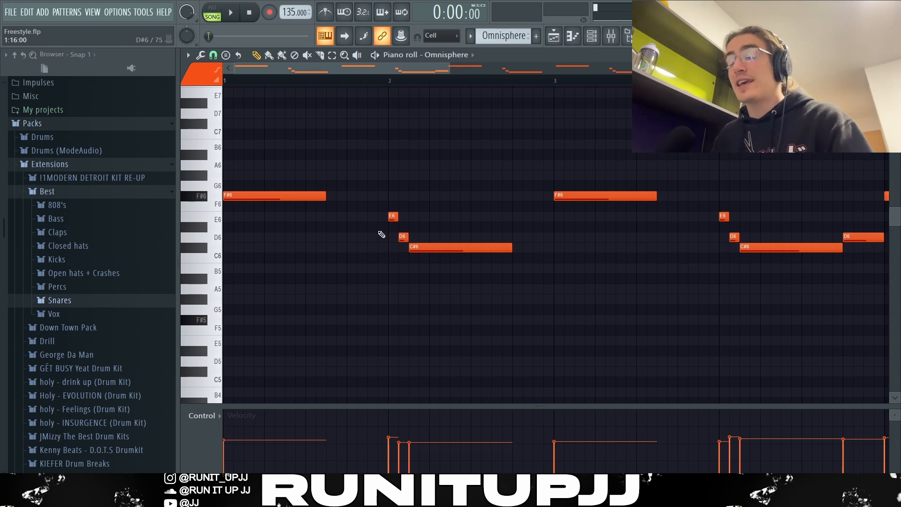
Step: Set the piano roll snap to Step and highlight the E6, D6, C#6 run in bar 2
click(214, 55)
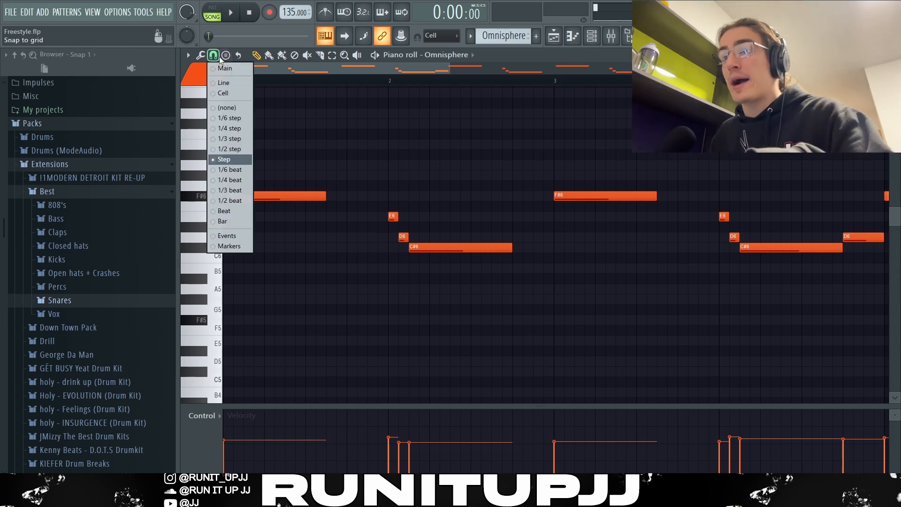
click(230, 160)
drag(381, 203, 458, 274)
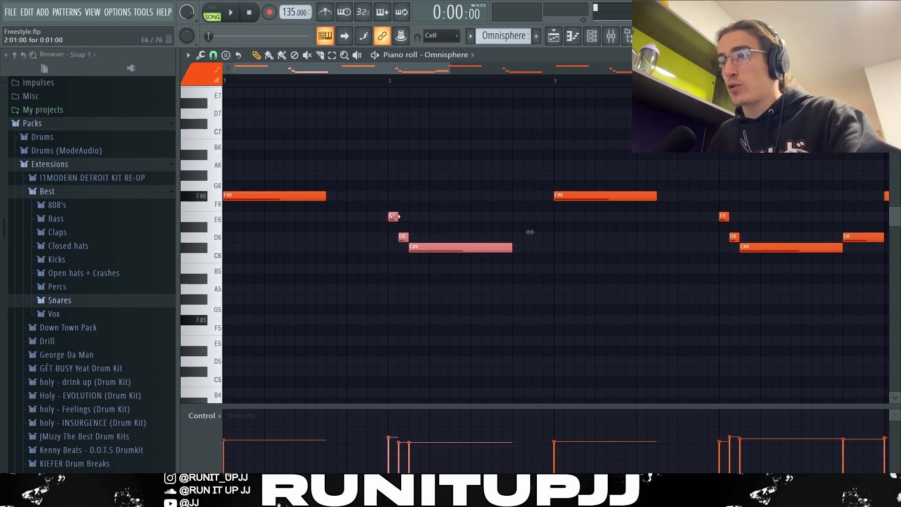
ctrl+click(465, 300)
Step: Select the variation notes, D6 at the end of bar 4 and G#6 at the end of bar 8, and clear the selection
scroll(464, 308, down, 4)
drag(435, 227, 449, 269)
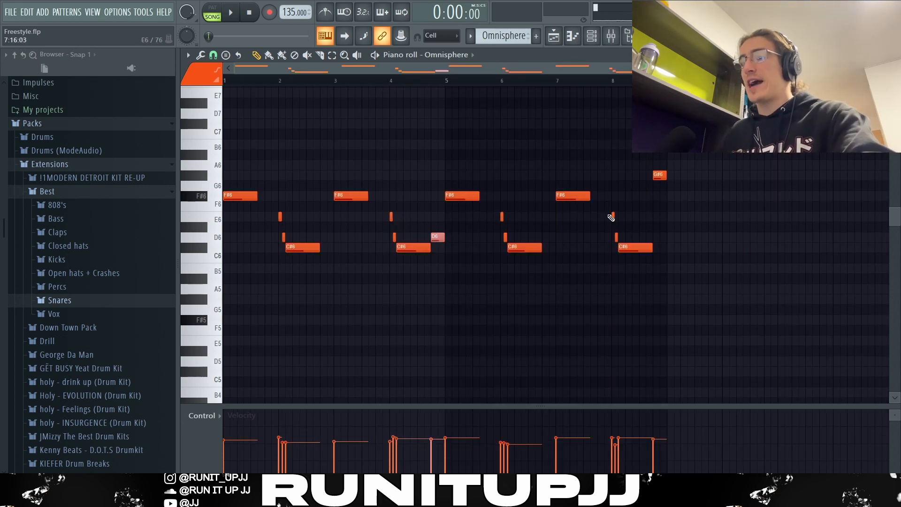
drag(659, 172, 663, 211)
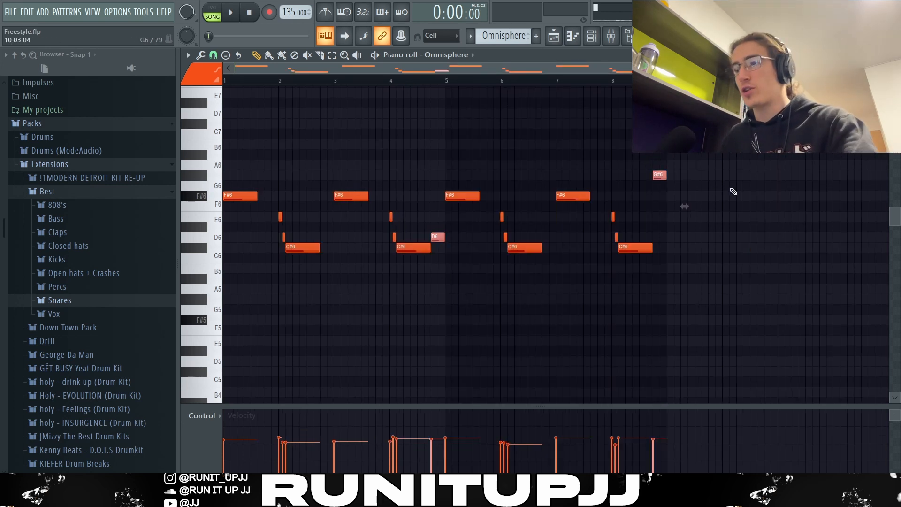
ctrl+click(751, 219)
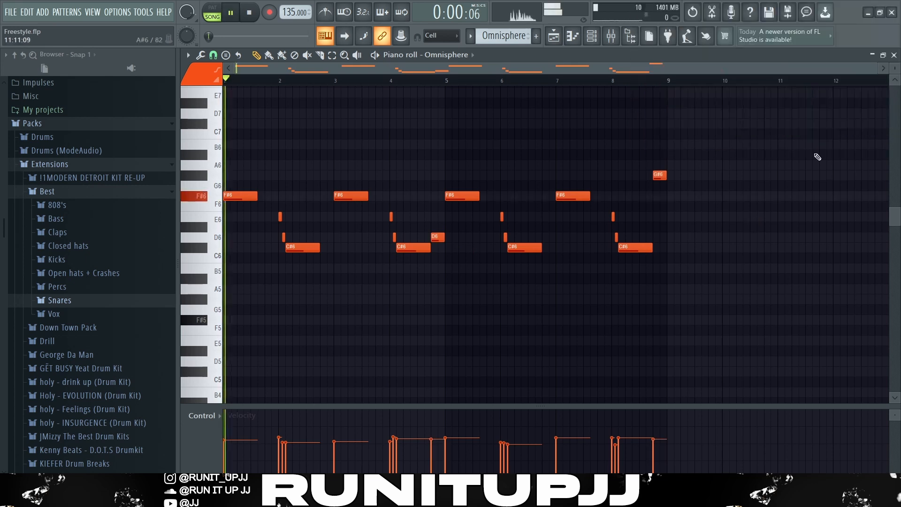
Step: Play the Omnisphere melody and examine the Fruity Parametric EQ 2 curve on Insert 2
key(space)
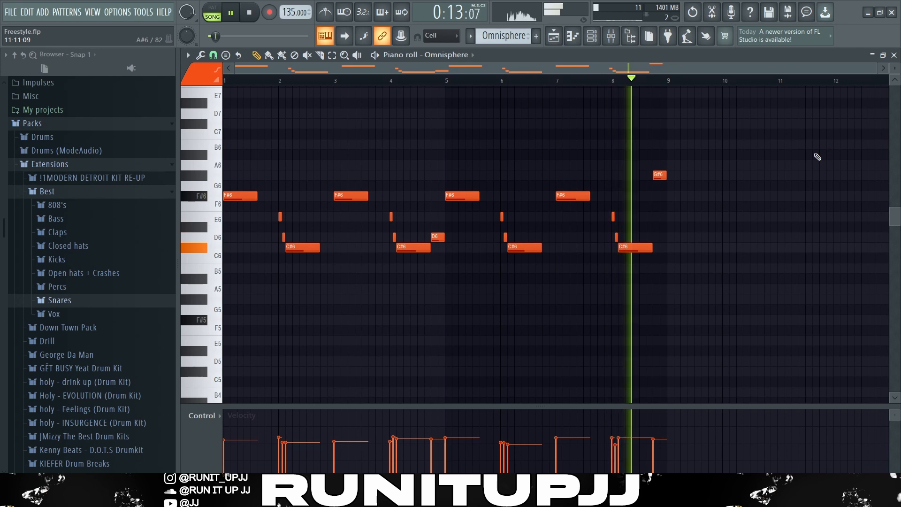
key(space)
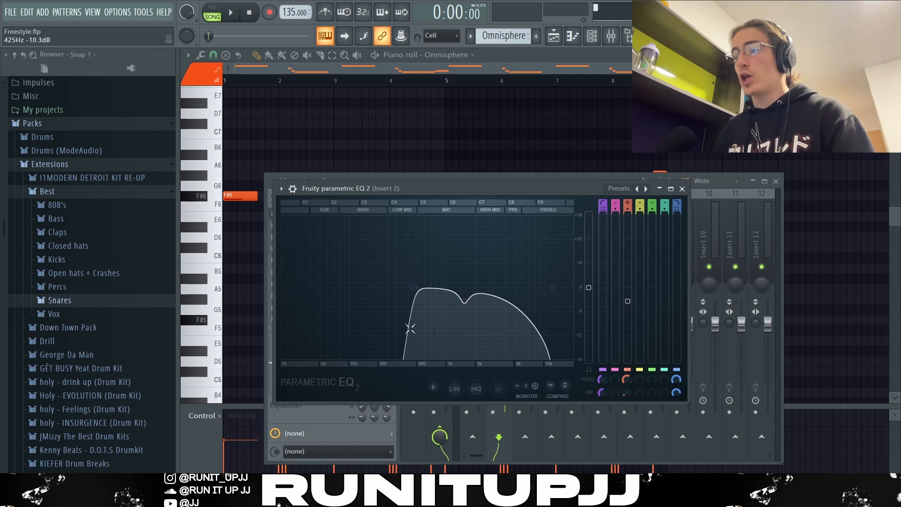
mouse_move(472, 309)
mouse_down()
mouse_move(450, 312)
mouse_move(466, 312)
mouse_up()
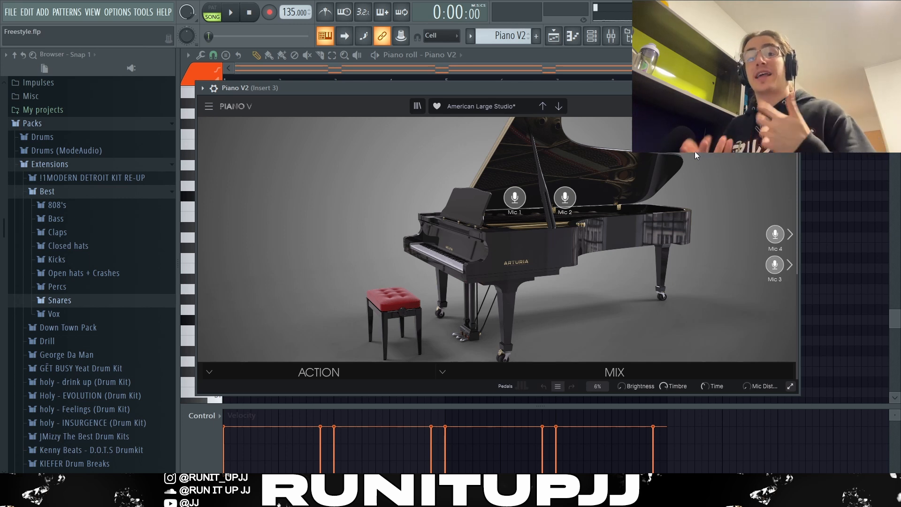
Step: Close Piano V2, examine its octave-doubled F# and C# notes in the first two bars, and play the three melody tracks together
click(793, 87)
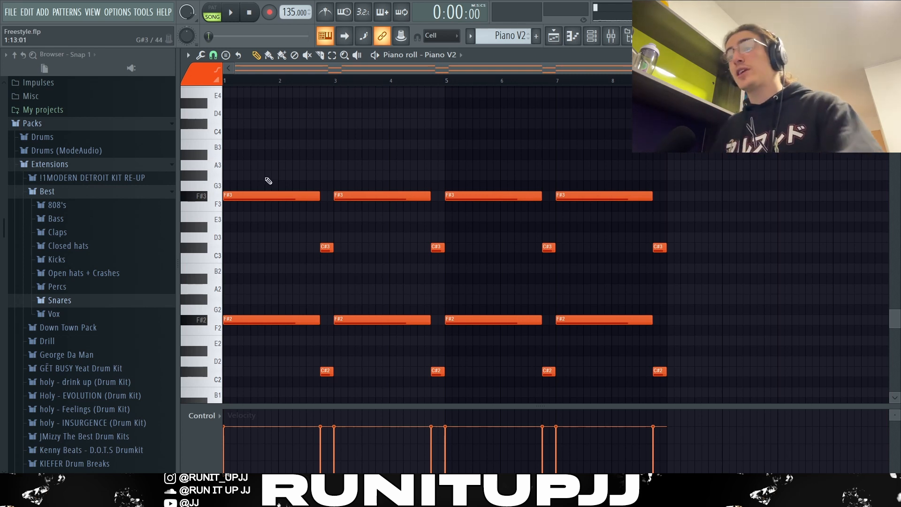
drag(252, 149, 329, 381)
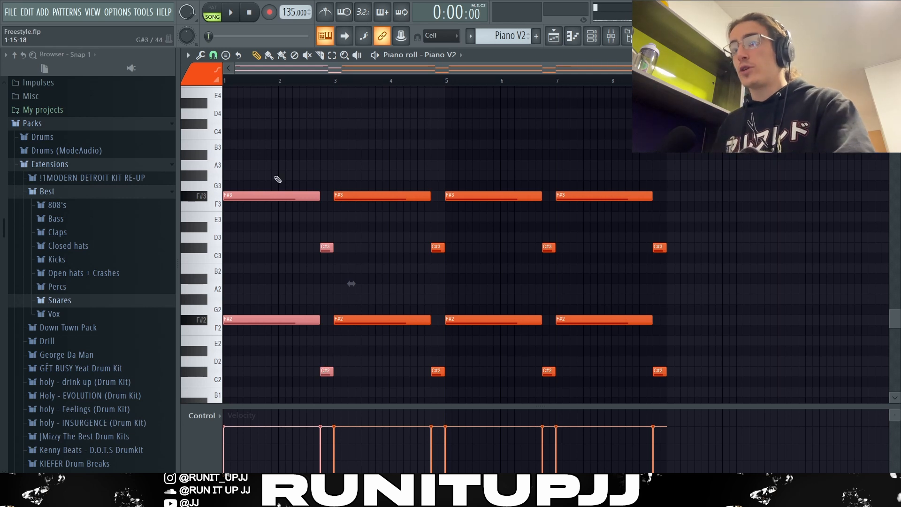
drag(275, 177, 270, 342)
drag(322, 237, 323, 391)
ctrl+click(379, 363)
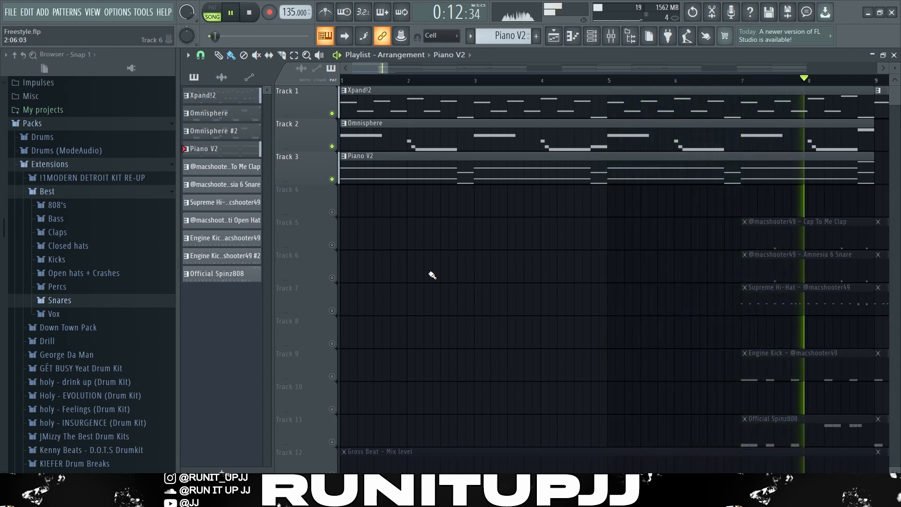
key(space)
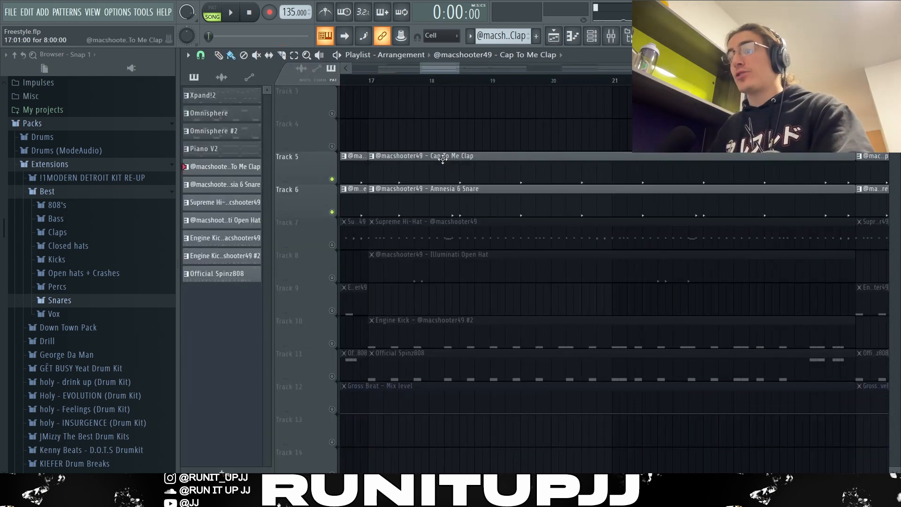
Step: Select the Cap To Me Clap and Amnesia 6 Snare clips starting at bar 17 on Tracks 5 and 6 for closer inspection
drag(402, 120, 850, 167)
drag(392, 206, 854, 209)
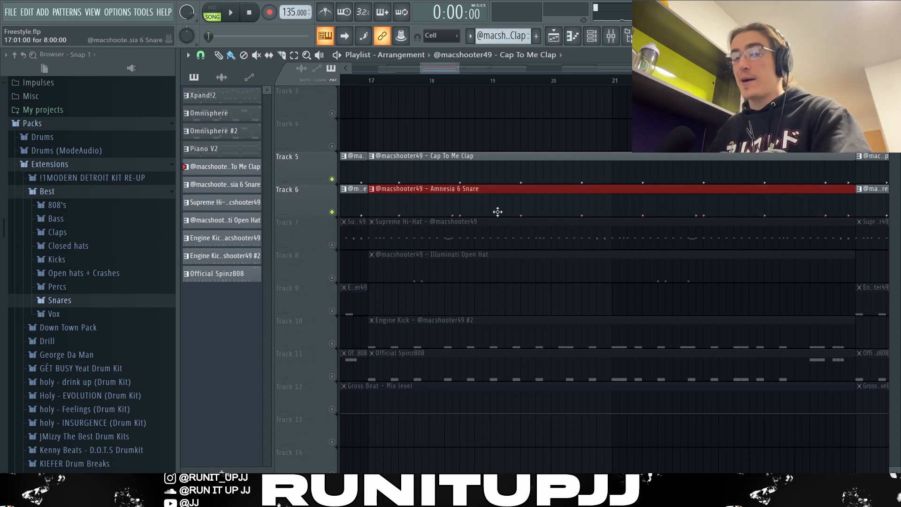
drag(422, 122, 462, 199)
scroll(441, 182, up, 3)
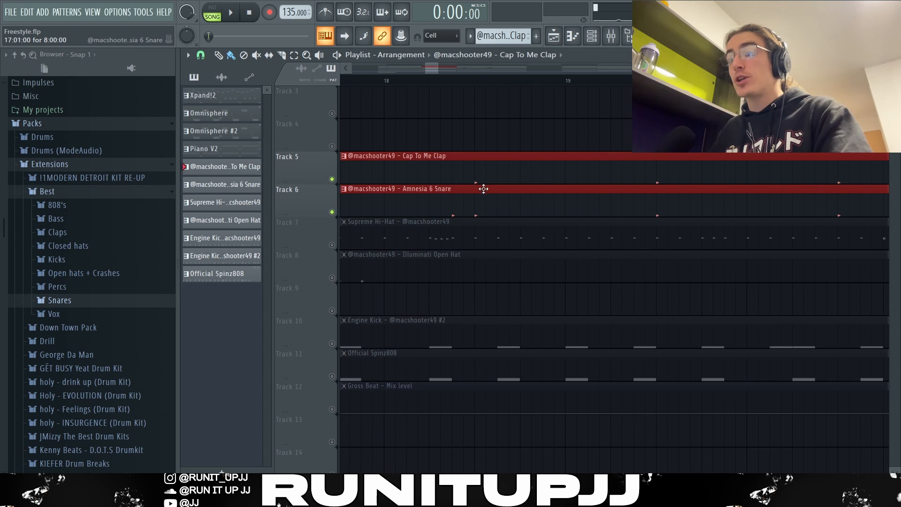
Step: Examine the clap and snare patterns from bar 17 on Tracks 5 and 6 over a wider range of bars
scroll(562, 190, down, 2)
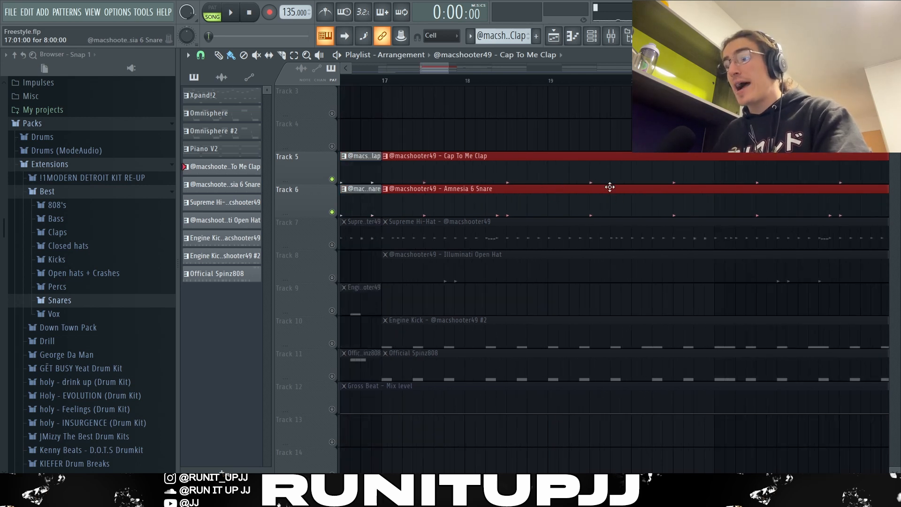
scroll(610, 188, down, 2)
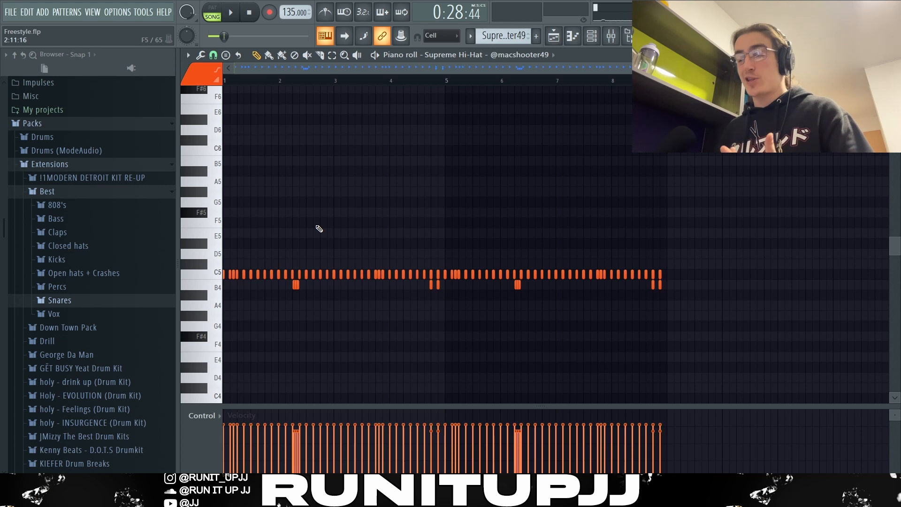
Step: Select the Supreme Hi-Hat's variation notes in turn: fast hits in bars 1 and 3, B4 notes in bars 2 and 4, and clear the selection
scroll(244, 285, up, 2)
drag(228, 261, 245, 288)
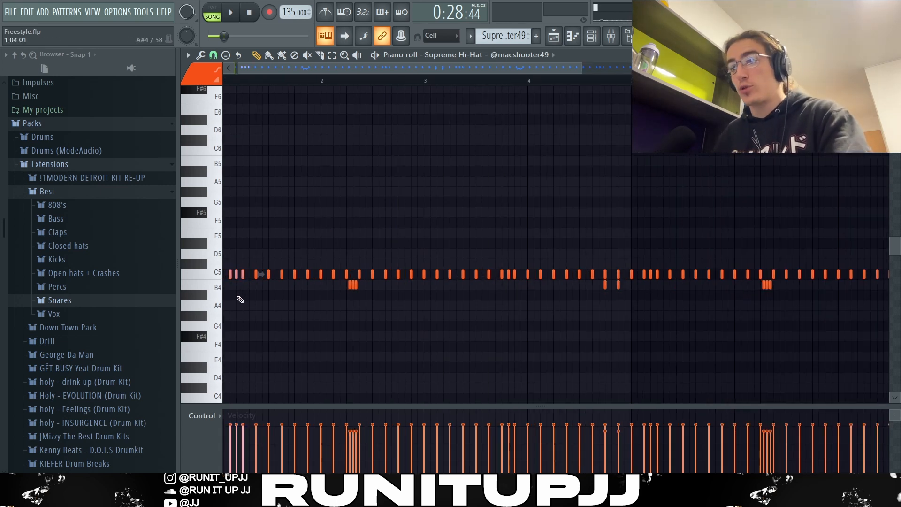
drag(345, 288, 364, 291)
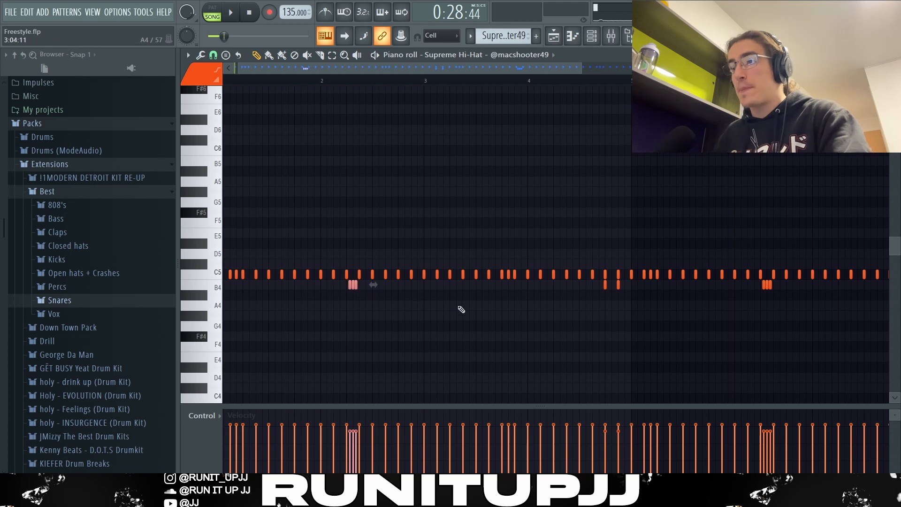
drag(505, 267, 520, 285)
drag(576, 279, 636, 299)
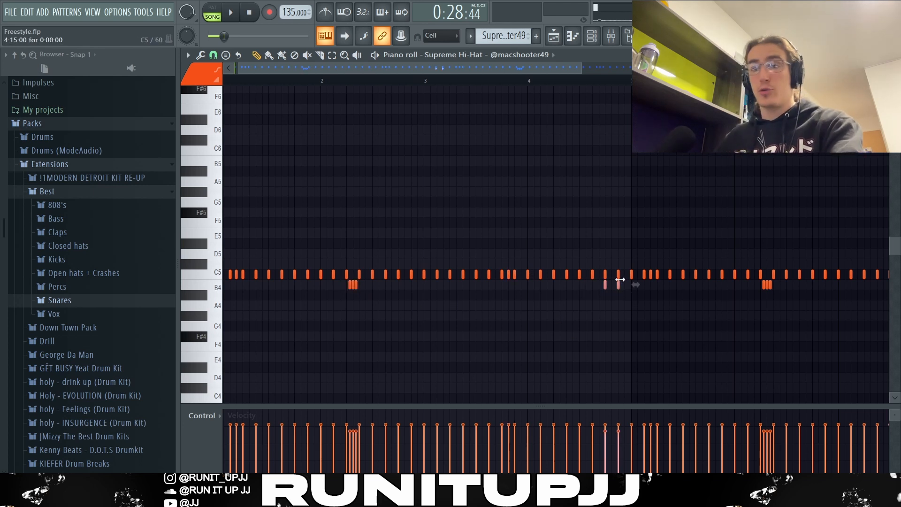
key(ctrl+d)
scroll(527, 217, down, 3)
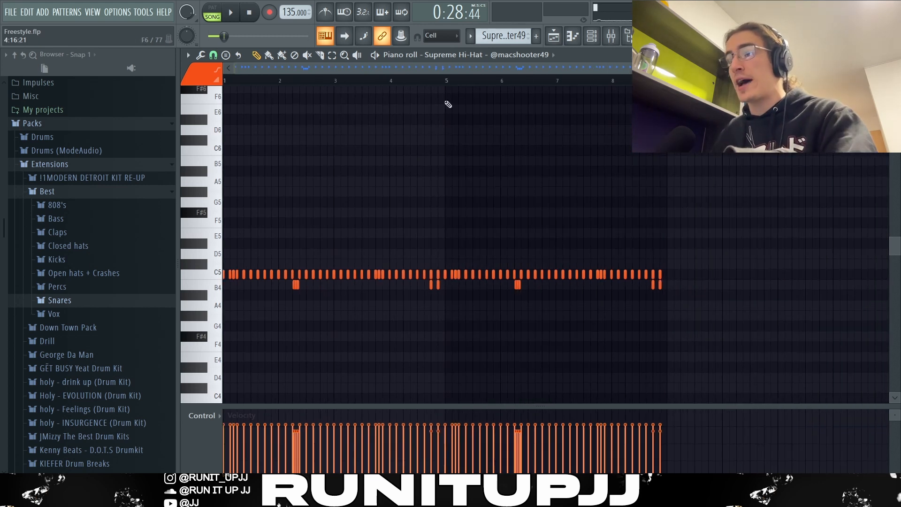
Step: Try duplicating the first four hi-hat bars onto bars 5 to 8, undo the duplicate, and play the pattern
drag(446, 83, 224, 81)
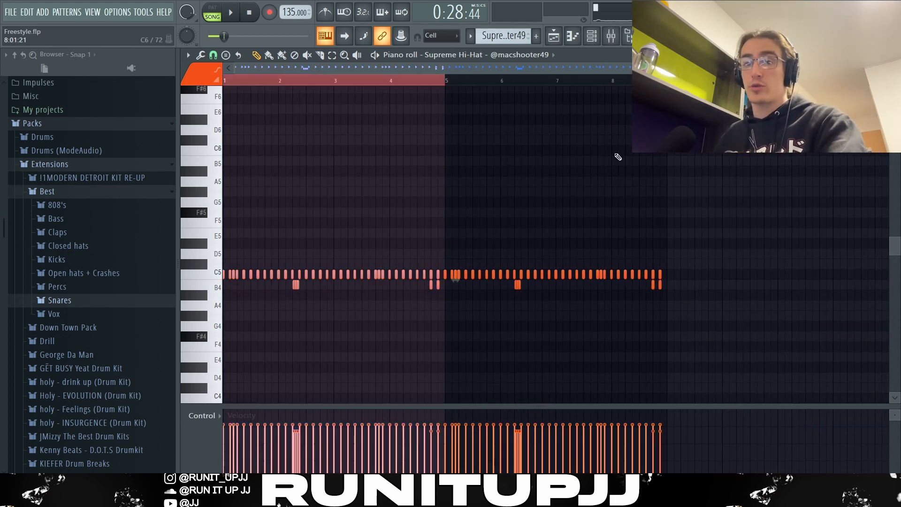
key(ctrl+b)
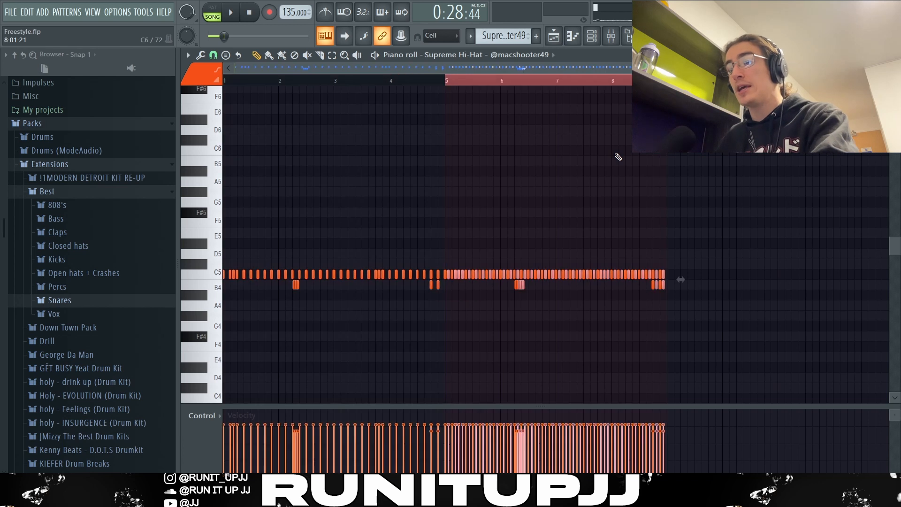
key(ctrl+z)
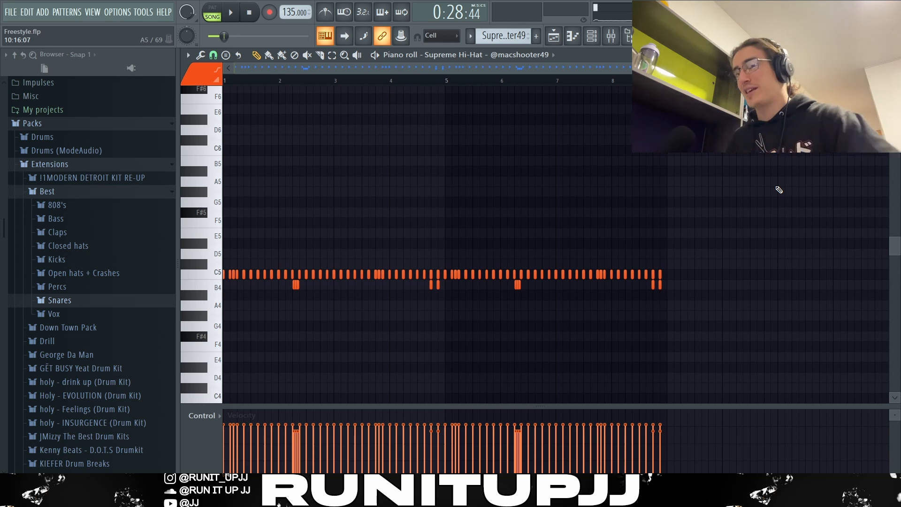
key(space)
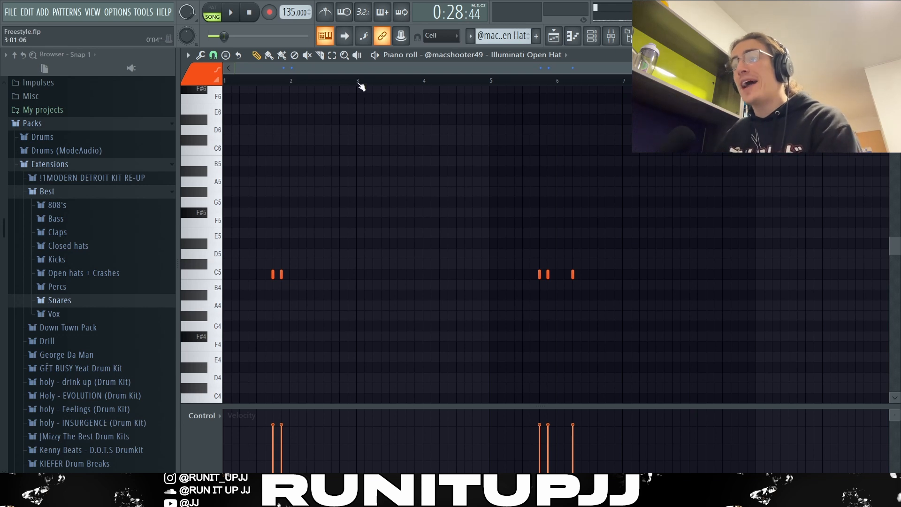
Step: Select the first two bars of the Illuminati Open Hat pattern, clear the selection, and select all of its notes
drag(359, 85, 224, 84)
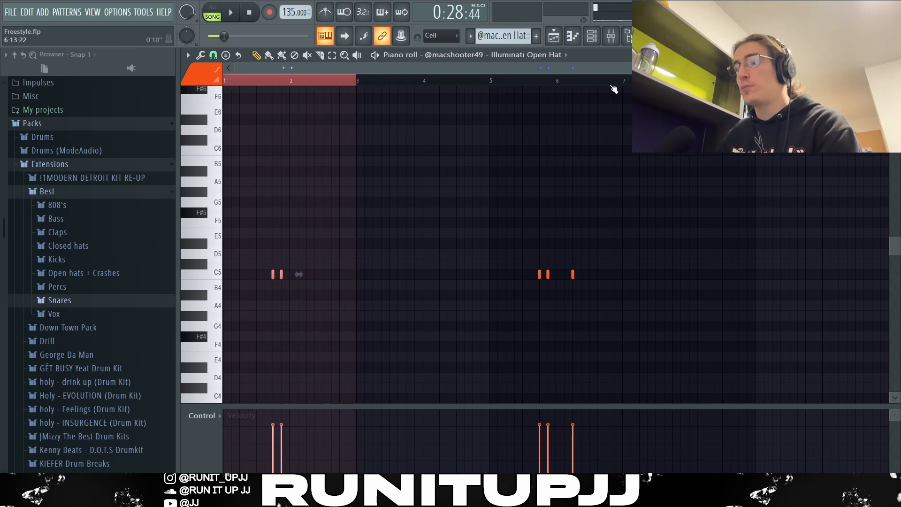
drag(628, 87, 601, 90)
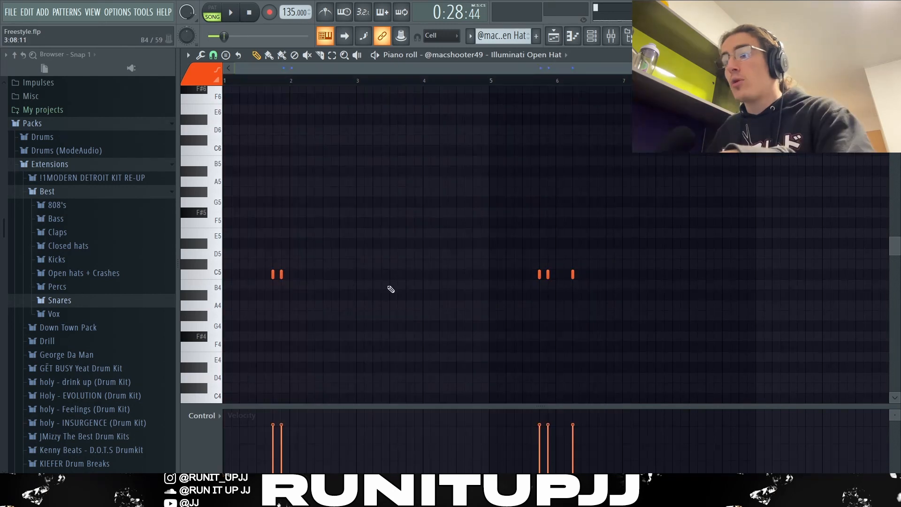
drag(693, 288, 104, 242)
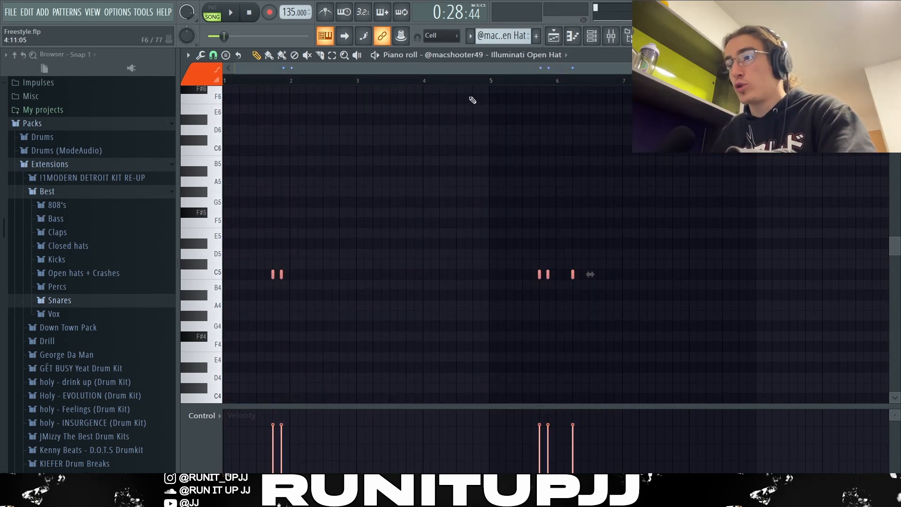
Step: Try duplicating the first four bars of the open hat pattern and undo the duplicate
drag(491, 82, 225, 123)
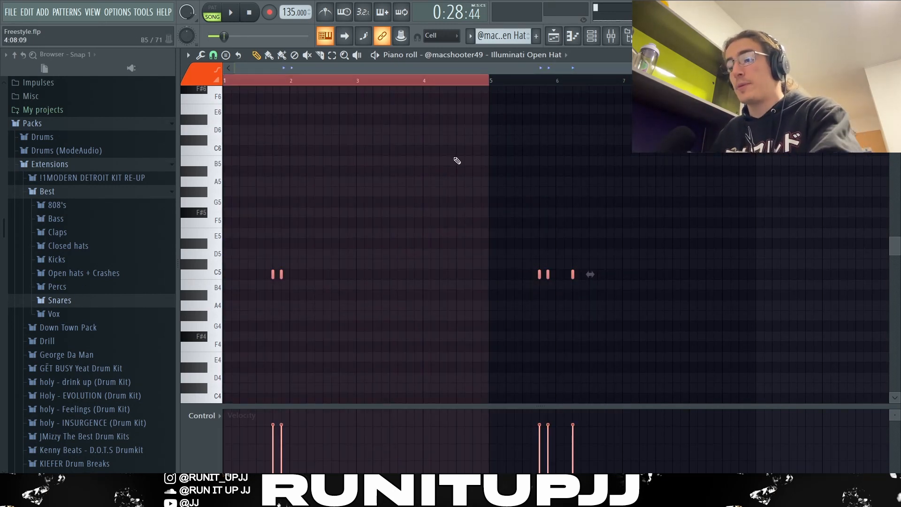
key(ctrl+b)
key(ctrl+z)
Step: Select the extra open hat note in bar 6, clear the selection, and play the pattern through
drag(562, 265, 601, 293)
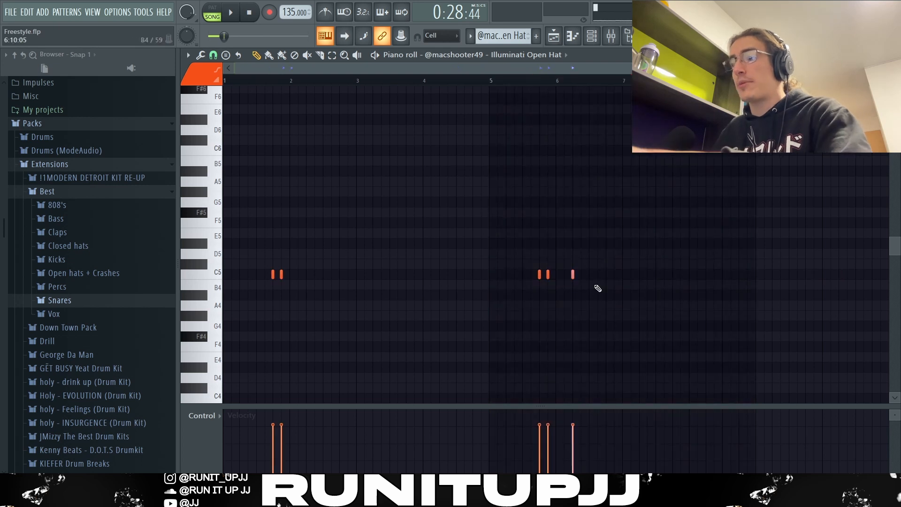
ctrl+click(734, 231)
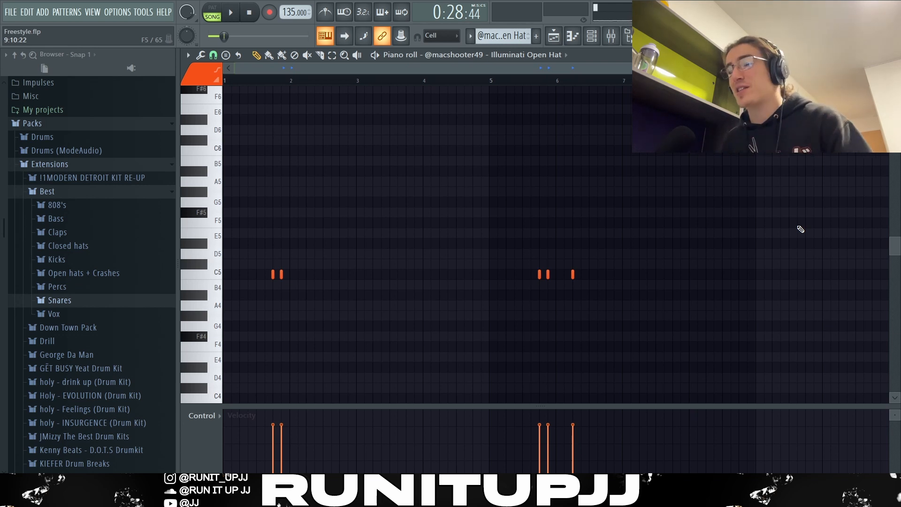
key(space)
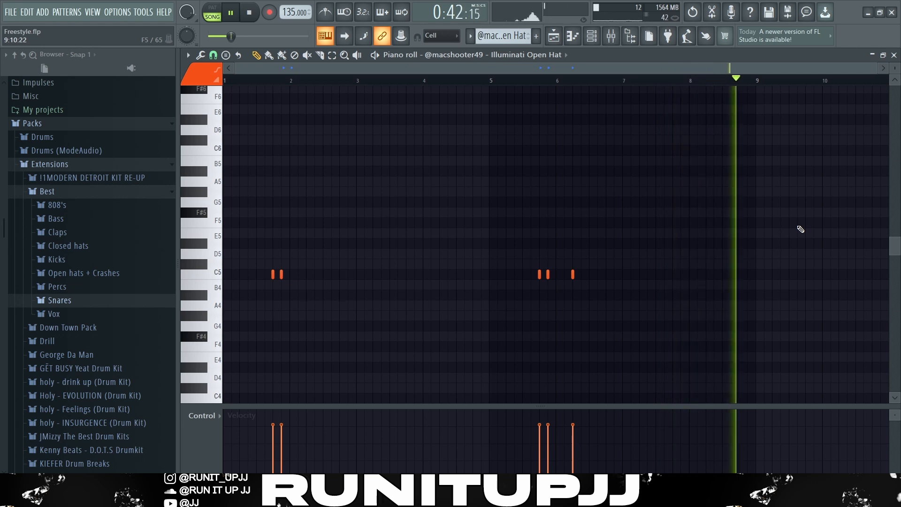
key(space)
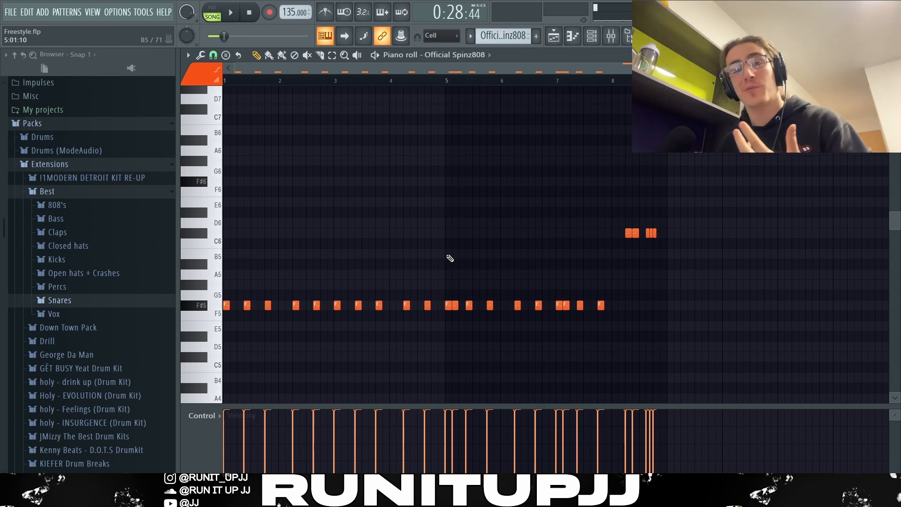
Step: Select the first two bars of the Official Spinz808 pattern, and its double F#5 hits at the start of bars 5 and 7
drag(334, 84, 236, 195)
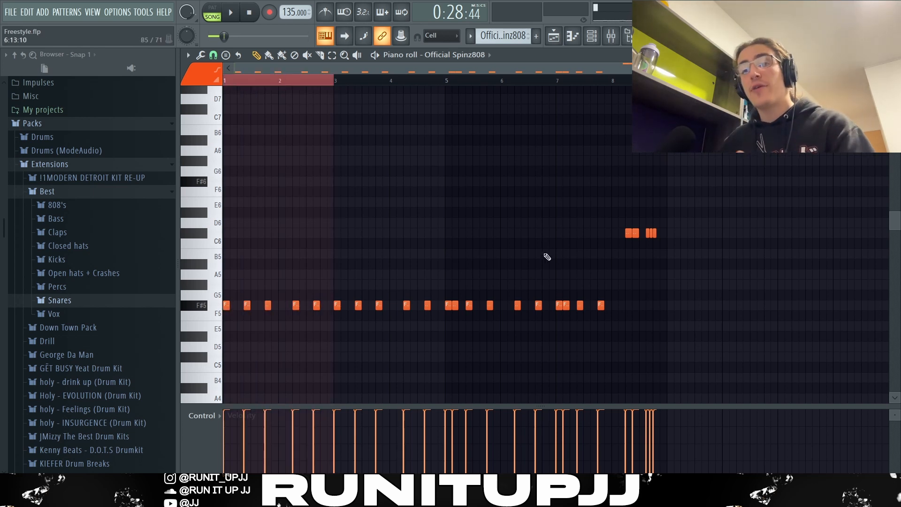
key(ctrl+d)
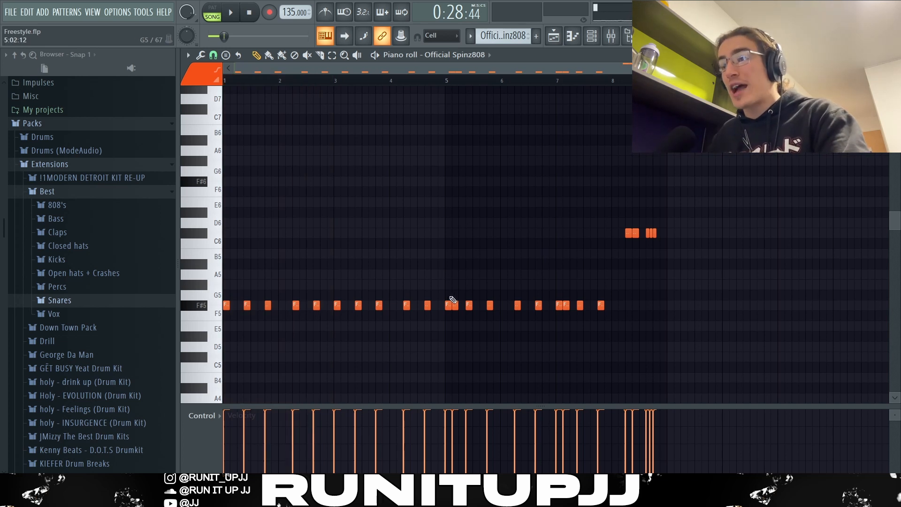
drag(446, 291, 460, 328)
drag(558, 292, 556, 341)
Step: Select the C#6 808 notes in bar 8 for inspection and clear the selection
drag(696, 236, 597, 234)
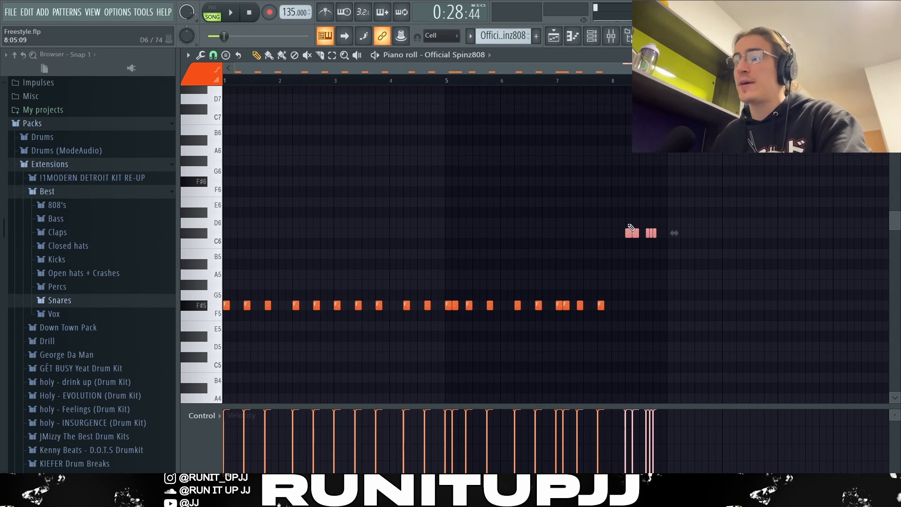
drag(686, 235, 599, 238)
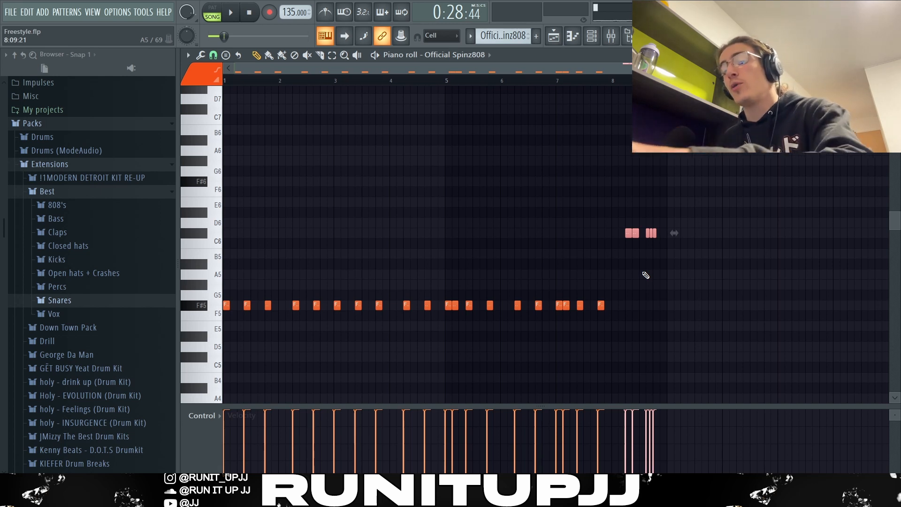
ctrl+click(714, 281)
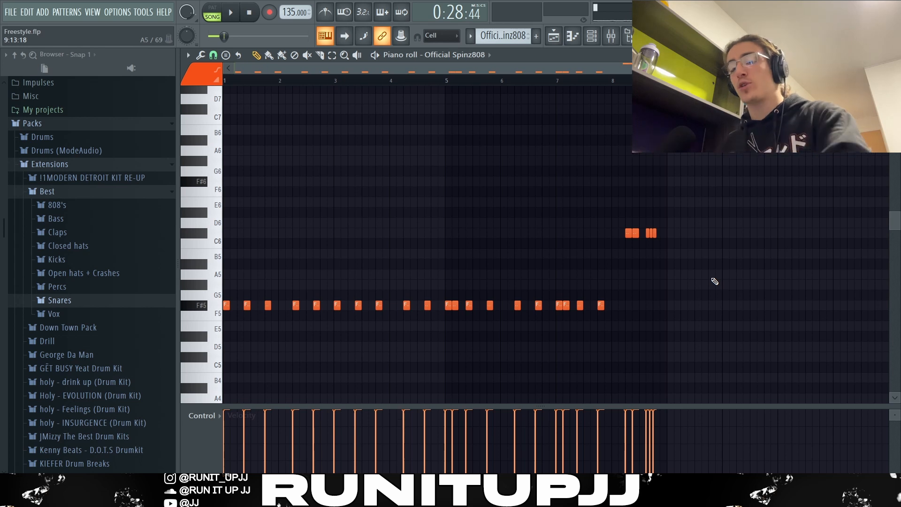
Step: Select all notes of the 808 pattern, clear the selection, and play the pattern through
key(ctrl+a)
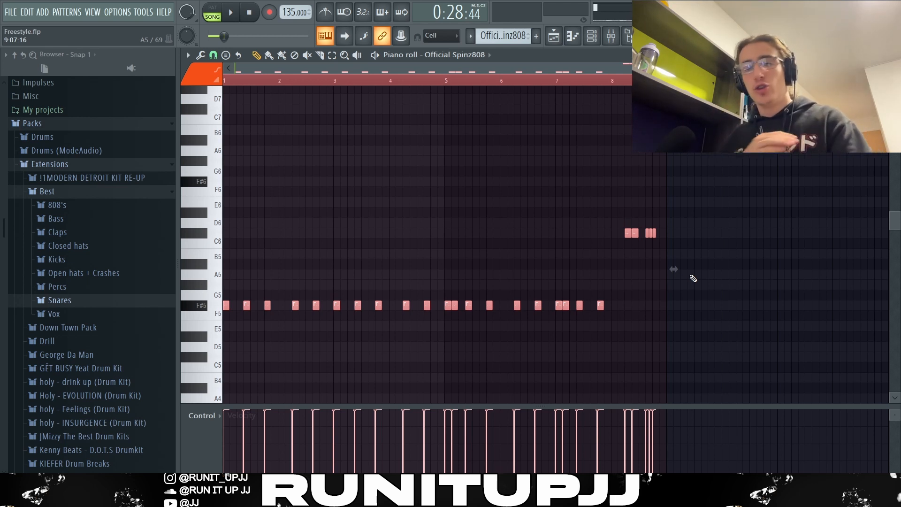
key(ctrl+d)
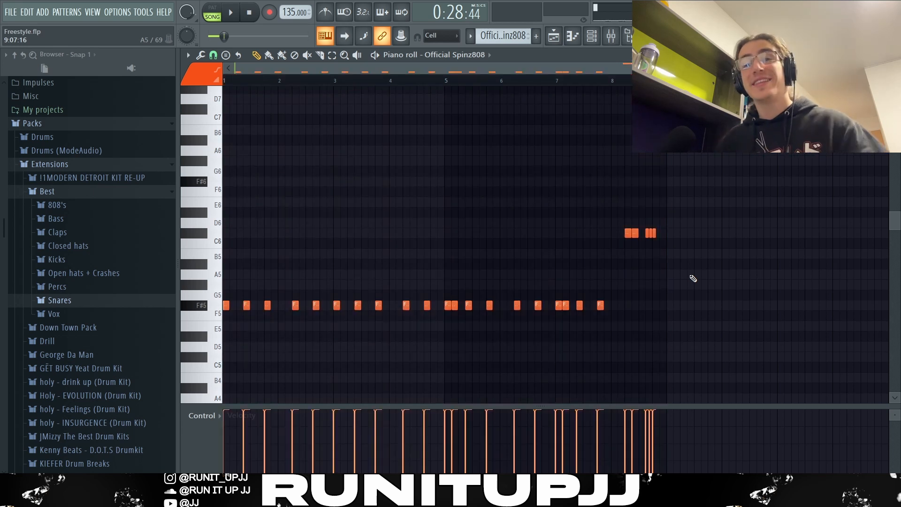
key(space)
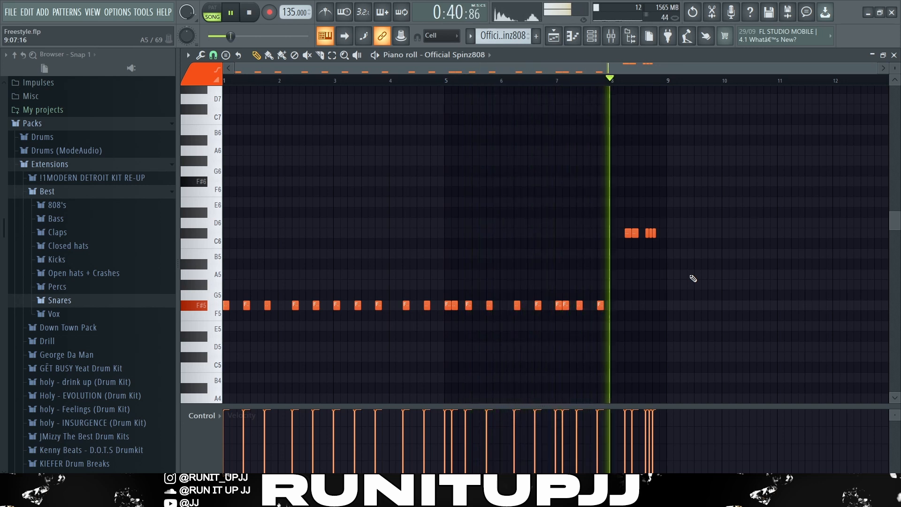
key(space)
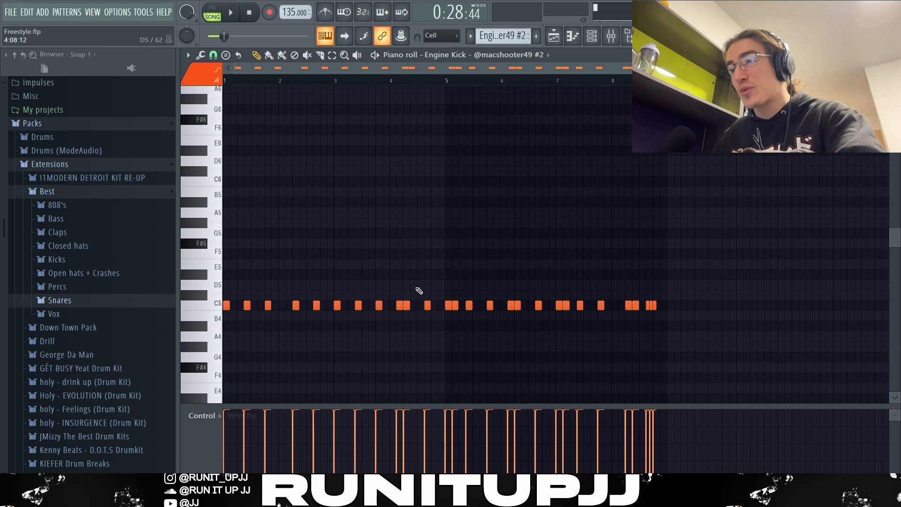
Step: Select the extra Engine Kick #2 hits in bars 4 and 6, and play the drum tracks together from bar 17
click(397, 302)
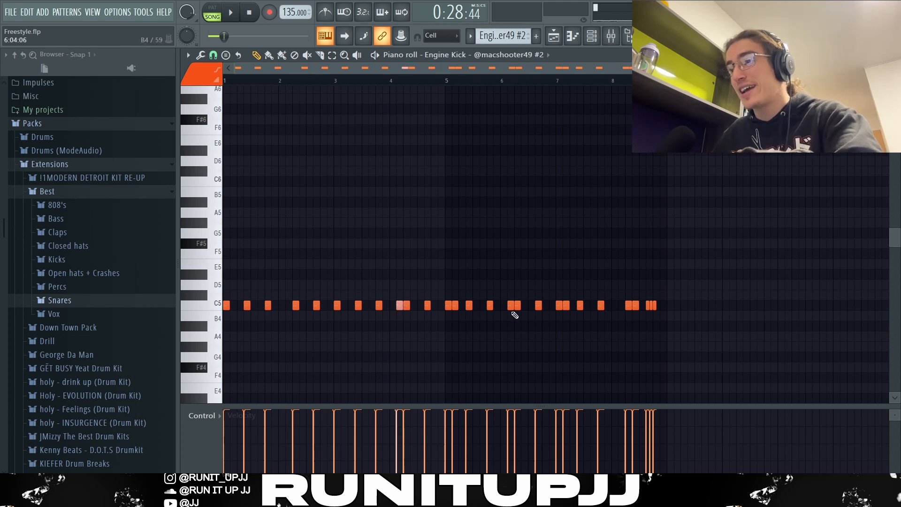
ctrl+shift+click(513, 303)
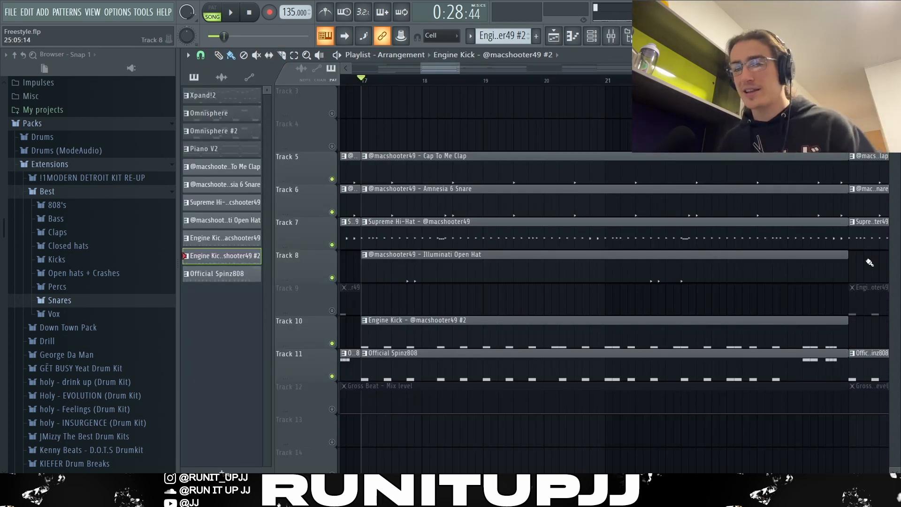
key(space)
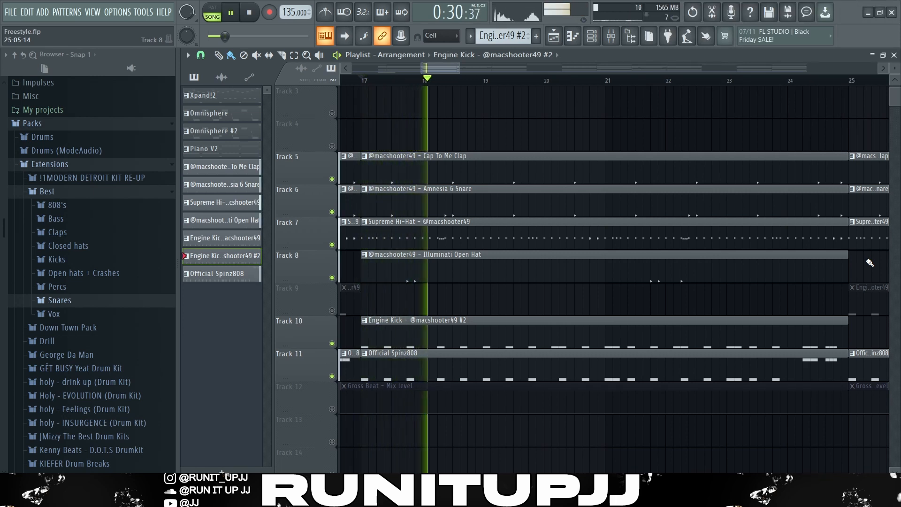